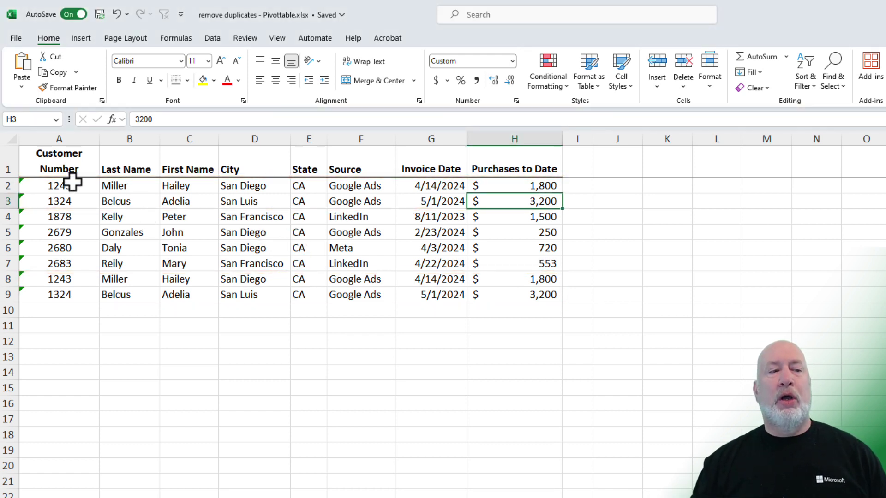
Step: Preview duplicate-value highlighting on records A2:H9, then cancel it
{"action": "left_click_drag", "start_coordinate": [62, 184], "coordinate": [511, 287]}
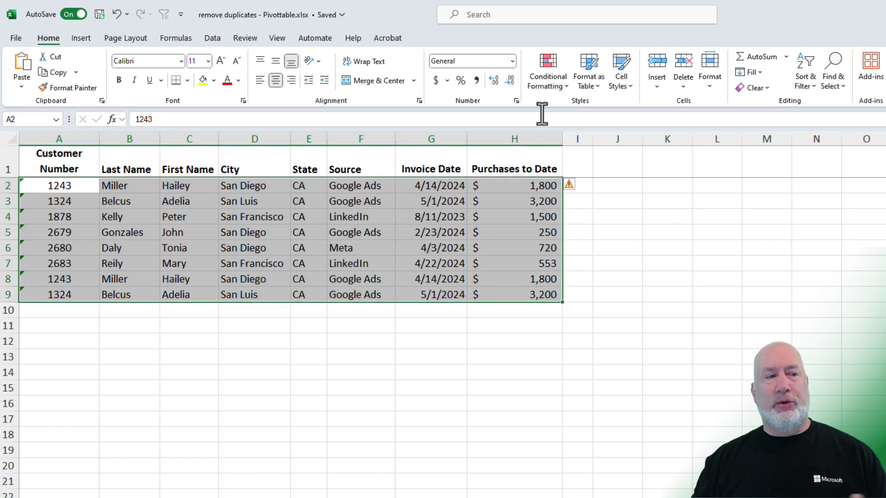
{"action": "left_click", "coordinate": [543, 81]}
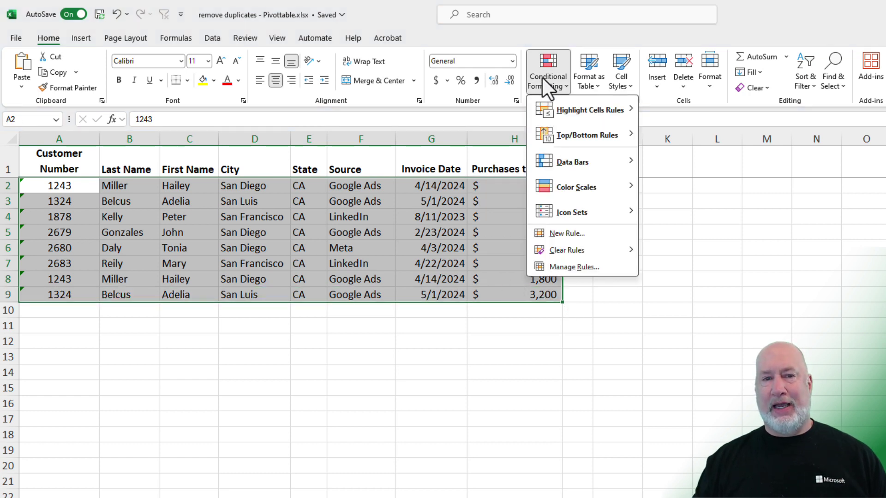
{"action": "mouse_move", "coordinate": [589, 109]}
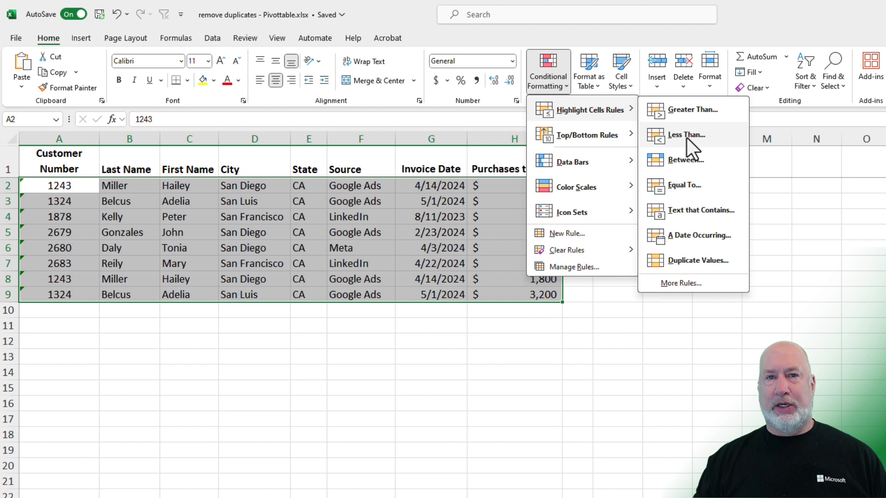
{"action": "left_click", "coordinate": [700, 266]}
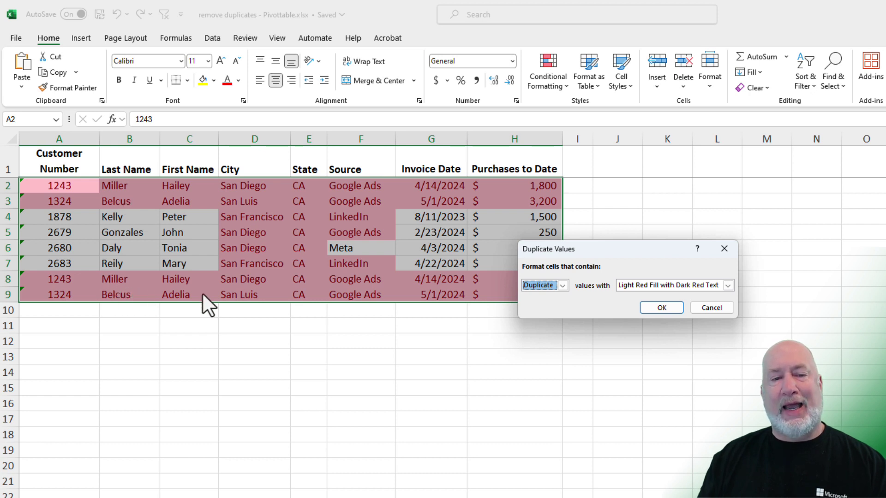
{"action": "left_click", "coordinate": [704, 307]}
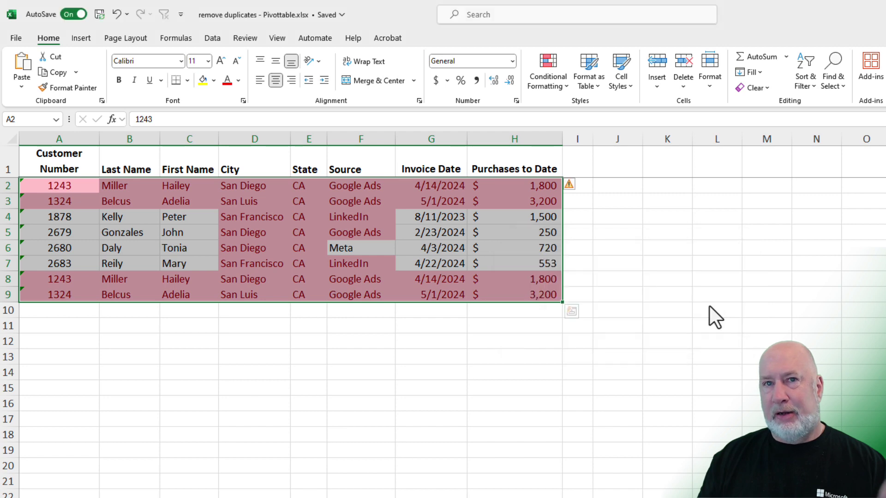
{"action": "left_click", "coordinate": [482, 250]}
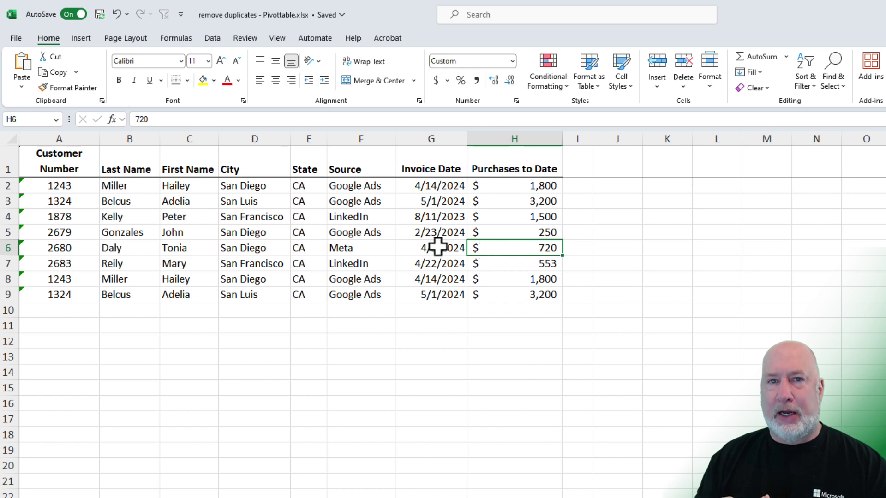
Step: Highlight duplicate customer numbers in A2:A9, then clear conditional formatting from the entire sheet
{"action": "left_click", "coordinate": [110, 218]}
{"action": "left_click_drag", "start_coordinate": [72, 186], "coordinate": [67, 288]}
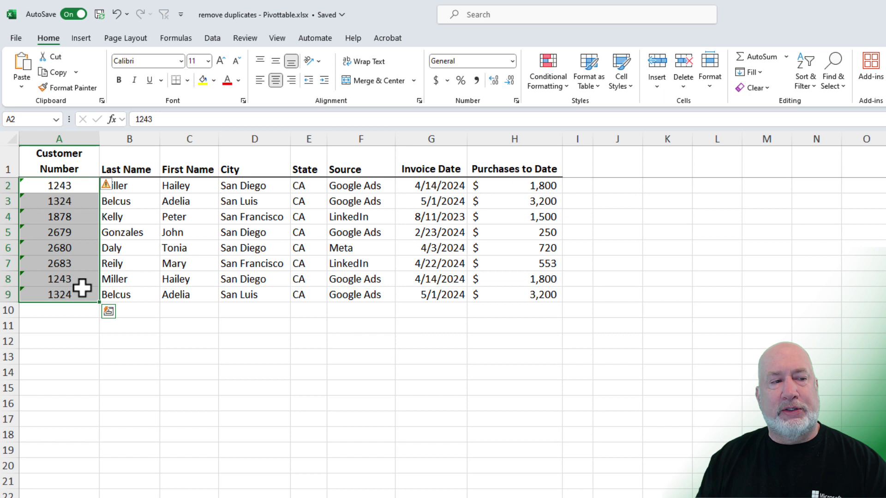
{"action": "left_click", "coordinate": [536, 82]}
{"action": "mouse_move", "coordinate": [588, 110]}
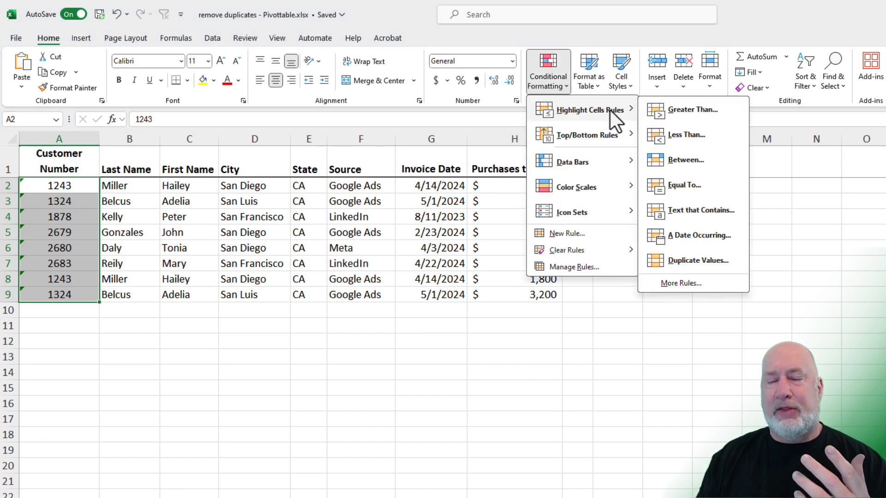
{"action": "left_click", "coordinate": [707, 261]}
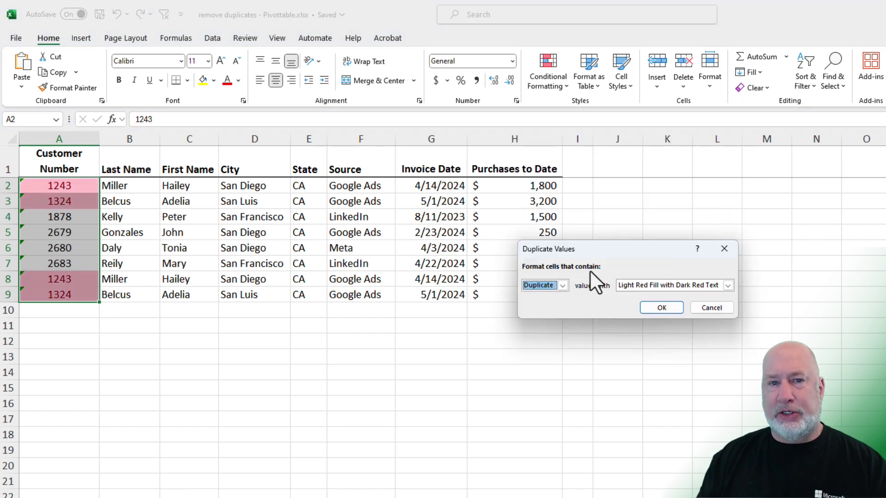
{"action": "left_click", "coordinate": [676, 307]}
{"action": "left_click", "coordinate": [409, 247]}
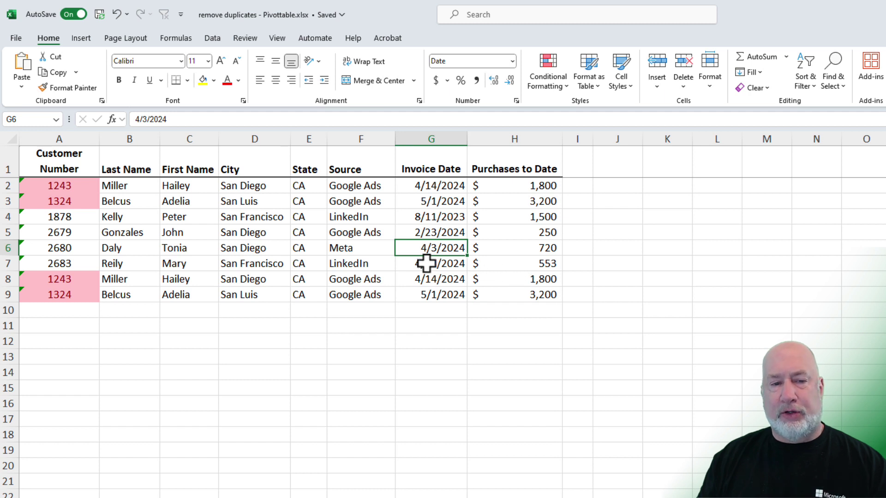
{"action": "left_click", "coordinate": [551, 82]}
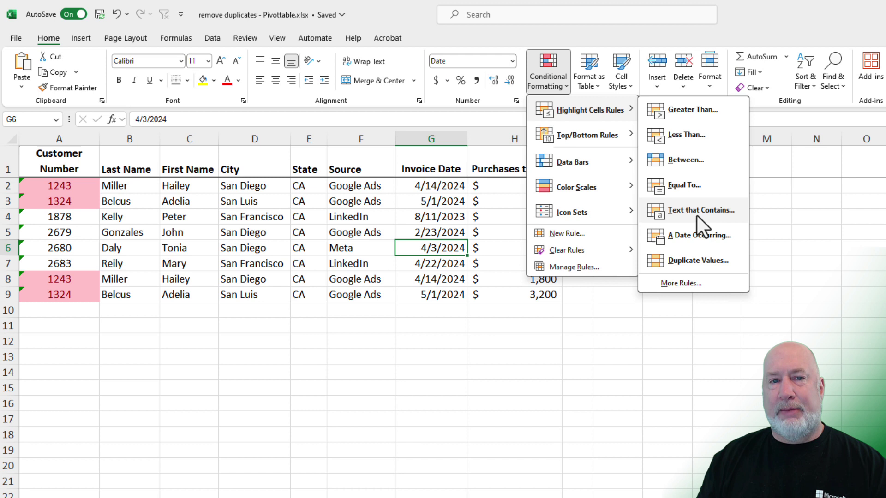
{"action": "mouse_move", "coordinate": [567, 250]}
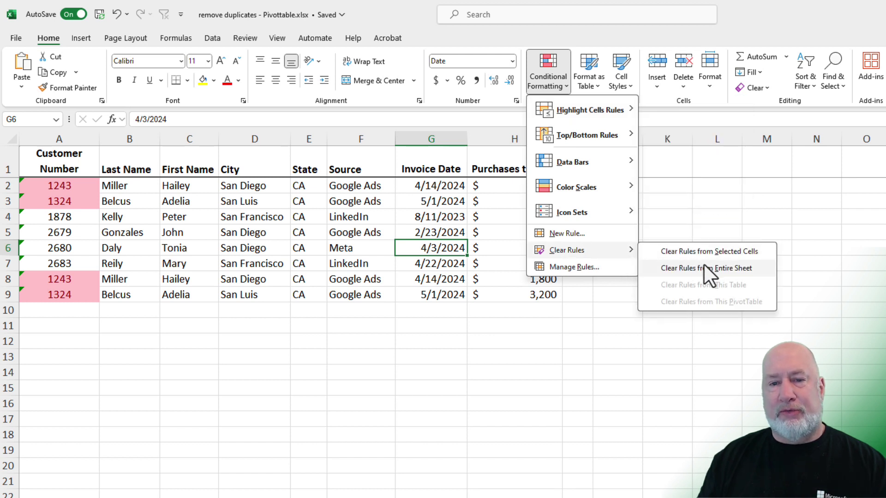
{"action": "left_click", "coordinate": [711, 268]}
Step: Remove duplicates comparing only the Customer Number column, then undo the removal
{"action": "left_click", "coordinate": [457, 207]}
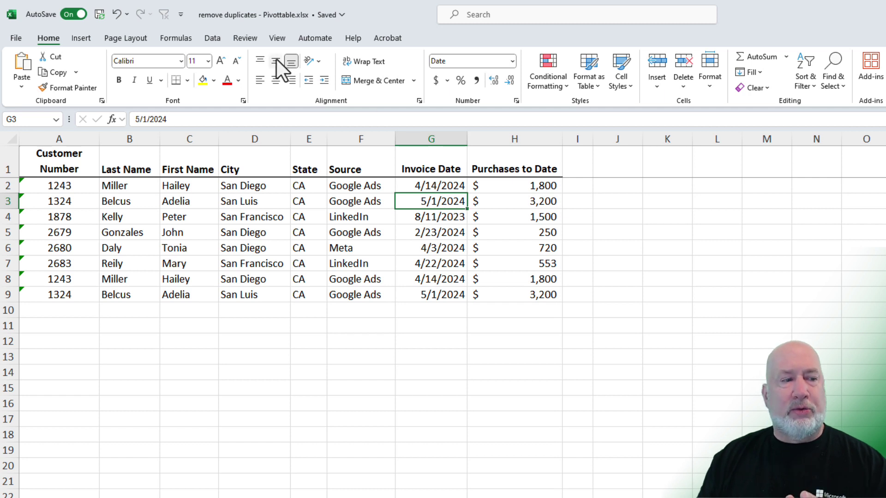
{"action": "left_click", "coordinate": [213, 38]}
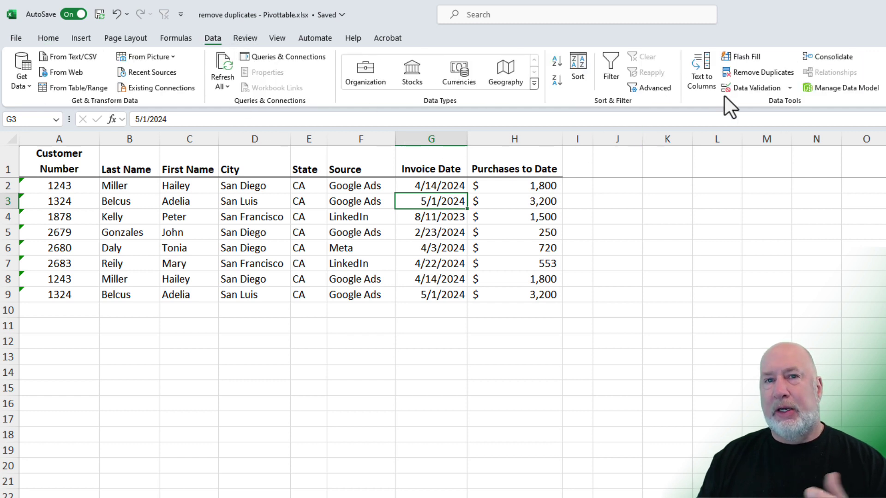
{"action": "left_click", "coordinate": [754, 72]}
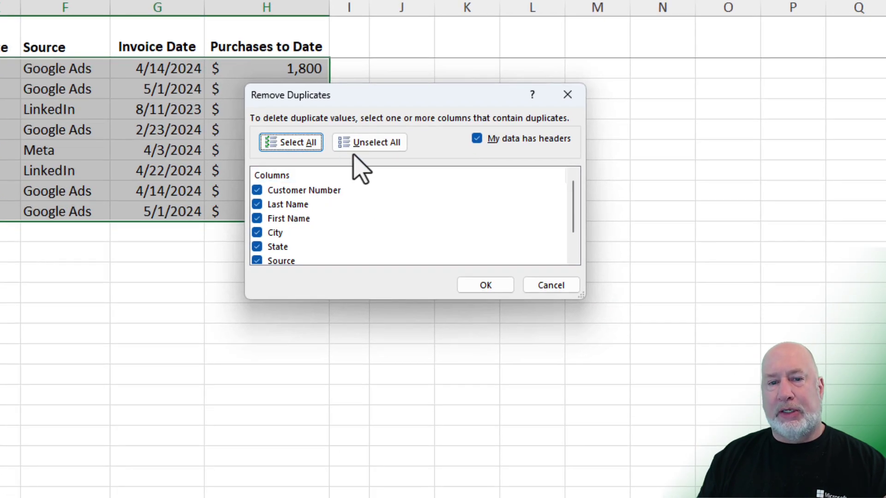
{"action": "left_click", "coordinate": [373, 144]}
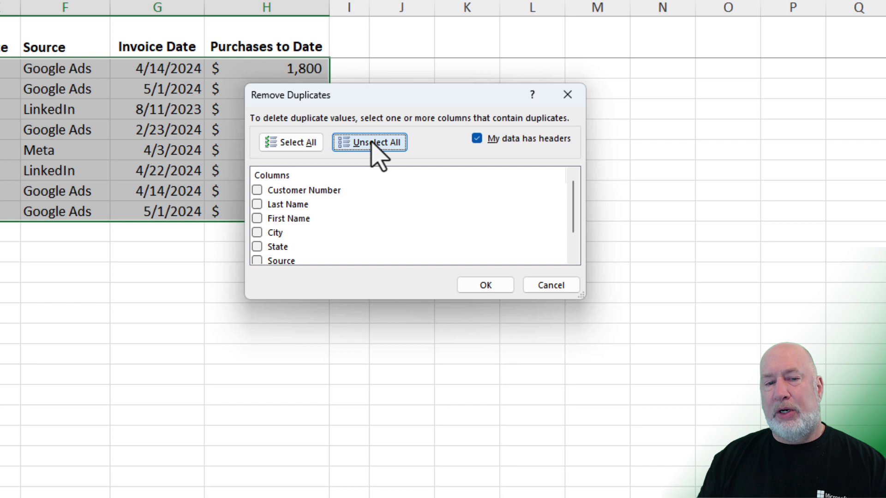
{"action": "left_click", "coordinate": [258, 194]}
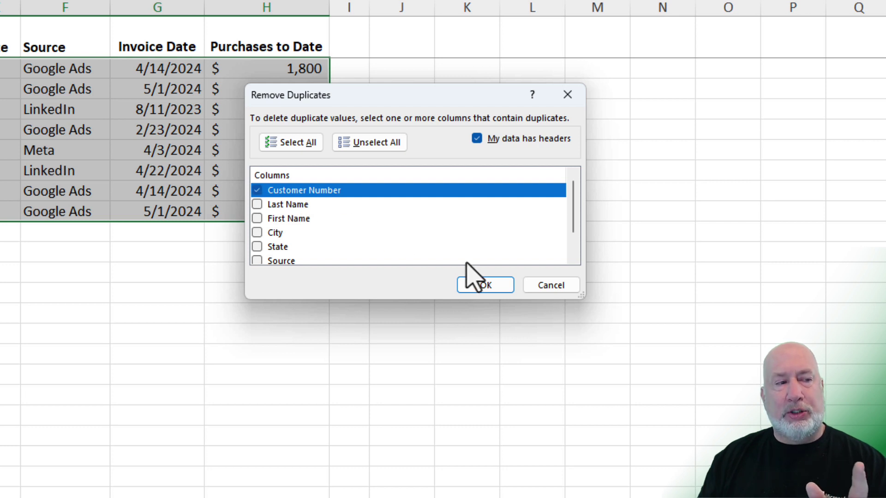
{"action": "left_click", "coordinate": [485, 290]}
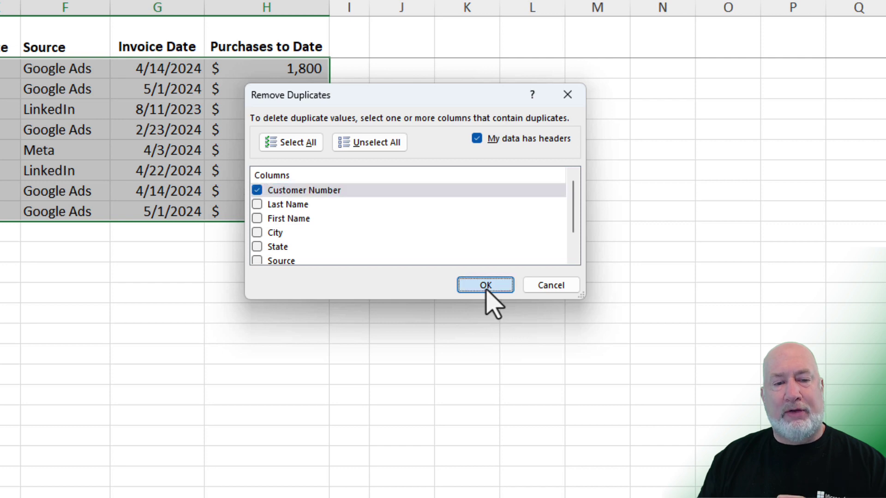
{"action": "left_click", "coordinate": [485, 288]}
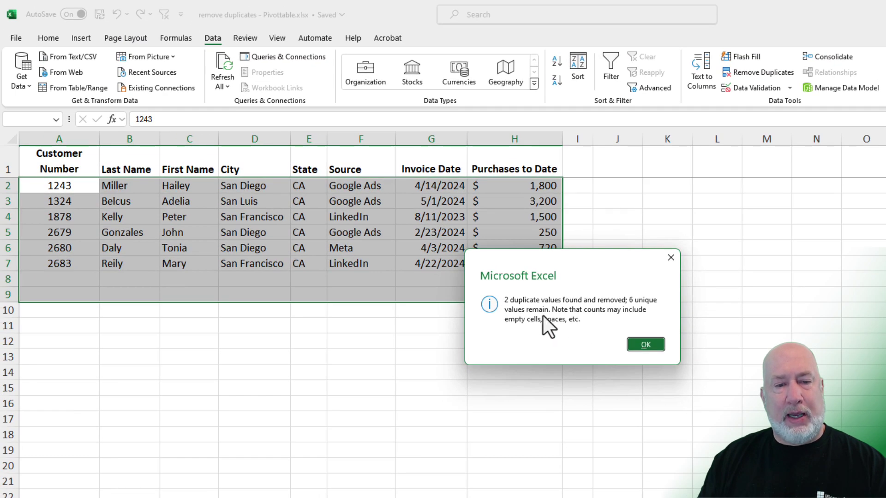
{"action": "left_click", "coordinate": [641, 348]}
{"action": "left_click", "coordinate": [318, 248]}
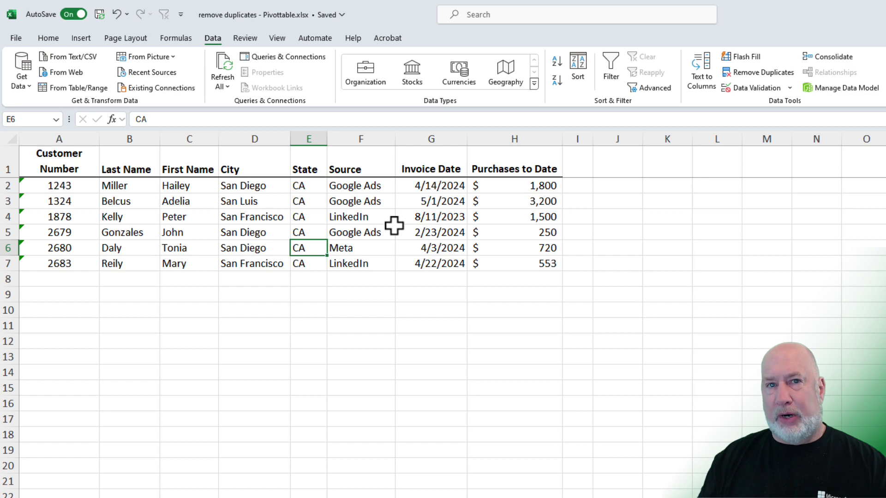
{"action": "left_click", "coordinate": [117, 14]}
Step: With cell F3 inside the data selected, use Ctrl+T on the range A1:H9
{"action": "left_click", "coordinate": [154, 213]}
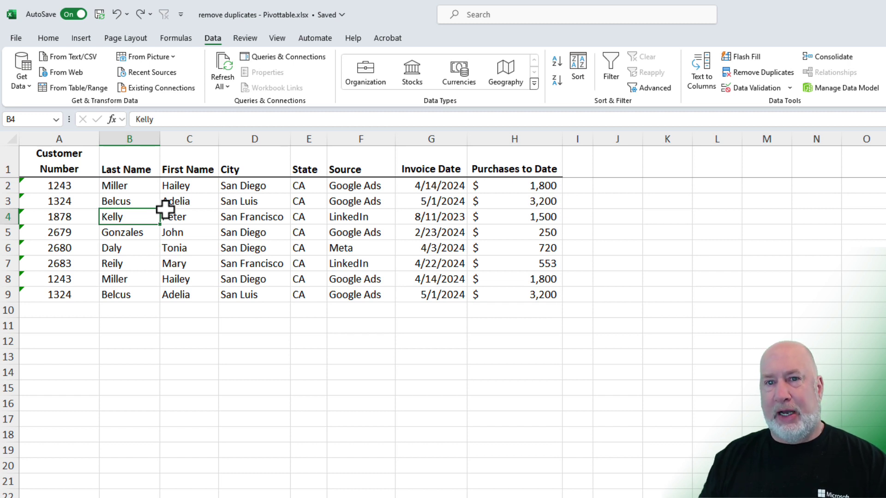
{"action": "left_click", "coordinate": [308, 217]}
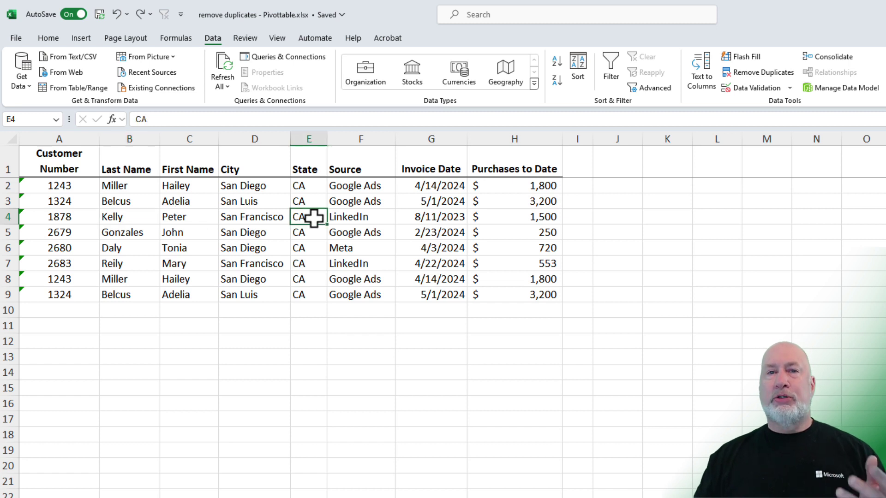
{"action": "left_click", "coordinate": [416, 213]}
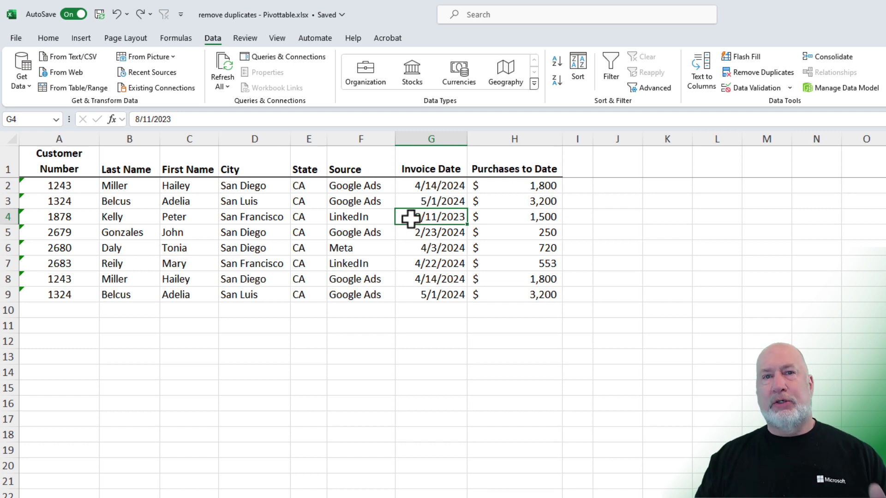
{"action": "left_click", "coordinate": [372, 202]}
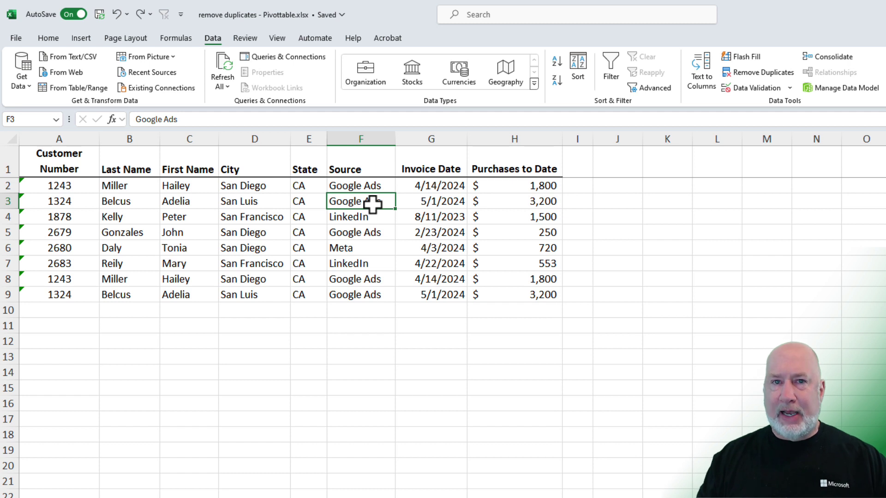
{"action": "key", "text": "ctrl+t"}
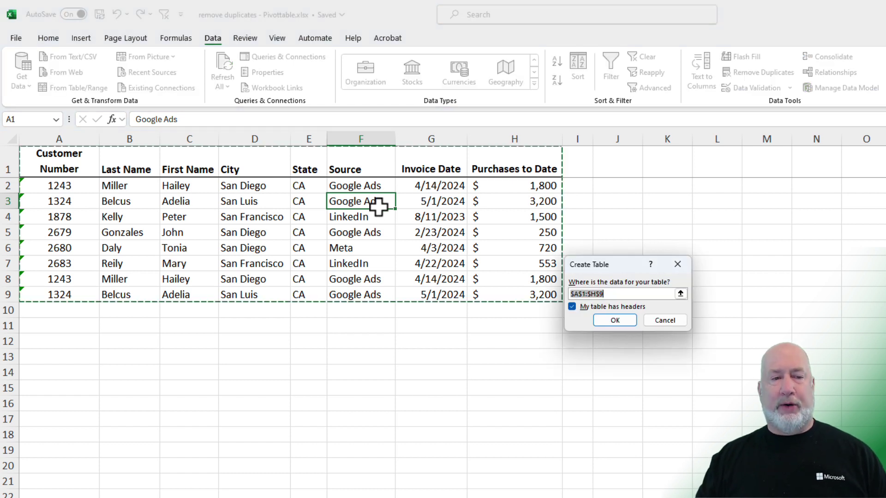
Step: Create the table with headers and apply a light green banded table style
{"action": "left_click", "coordinate": [622, 322]}
{"action": "left_click", "coordinate": [438, 217]}
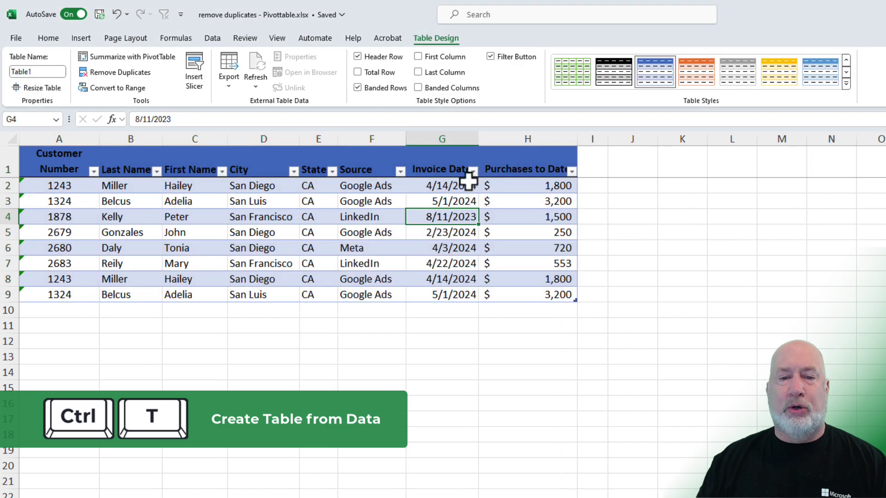
{"action": "left_click", "coordinate": [576, 75]}
{"action": "left_click", "coordinate": [433, 203]}
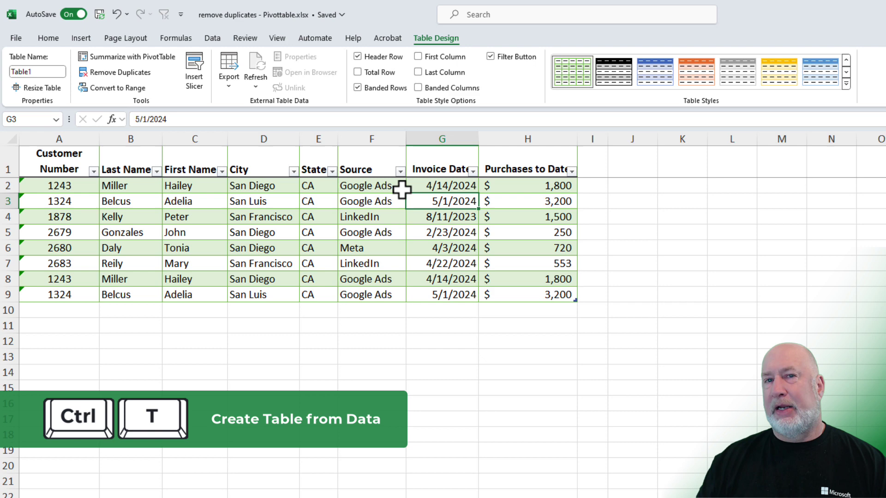
Step: Send the customer table to Power Query and remove duplicate Customer Number rows
{"action": "left_click", "coordinate": [212, 39]}
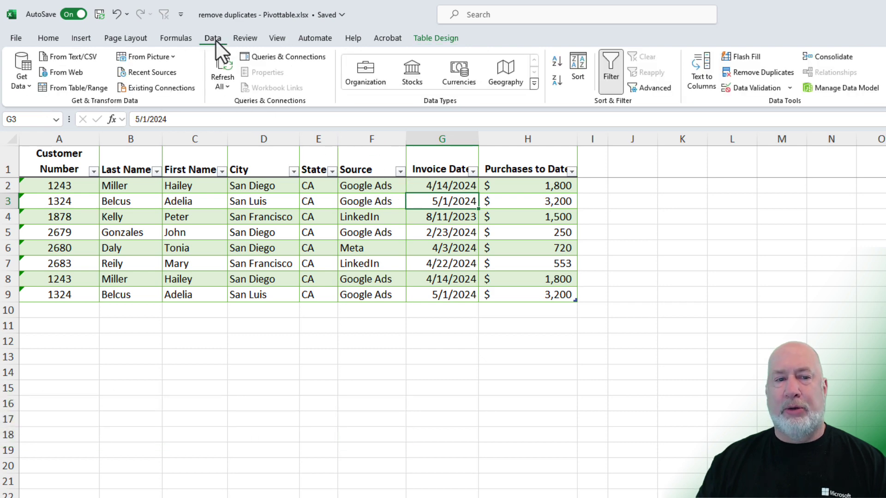
{"action": "left_click", "coordinate": [84, 88]}
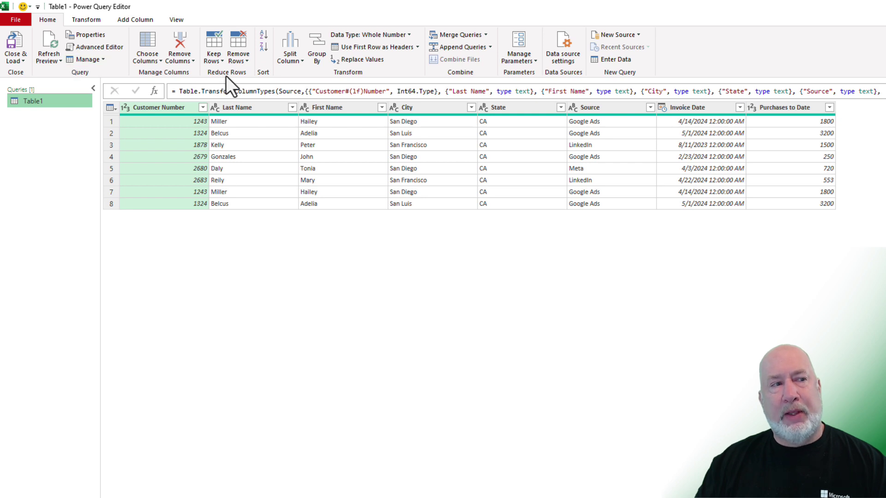
{"action": "left_click", "coordinate": [244, 60]}
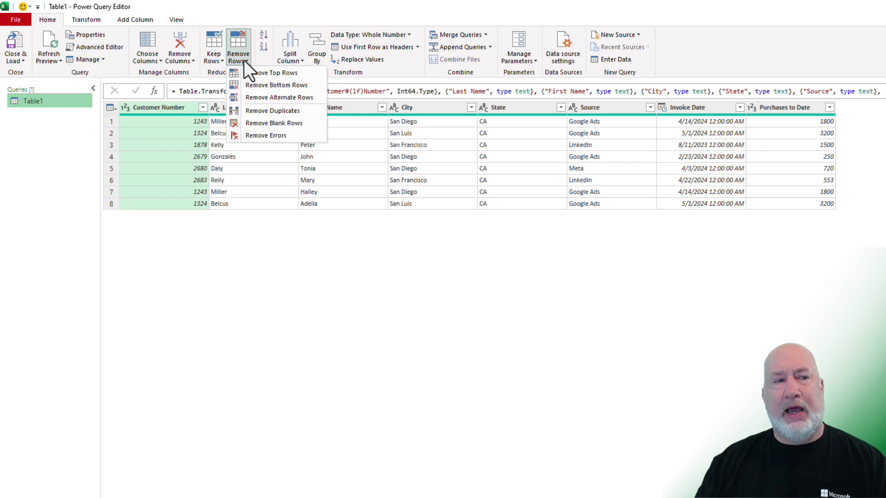
{"action": "left_click", "coordinate": [270, 112]}
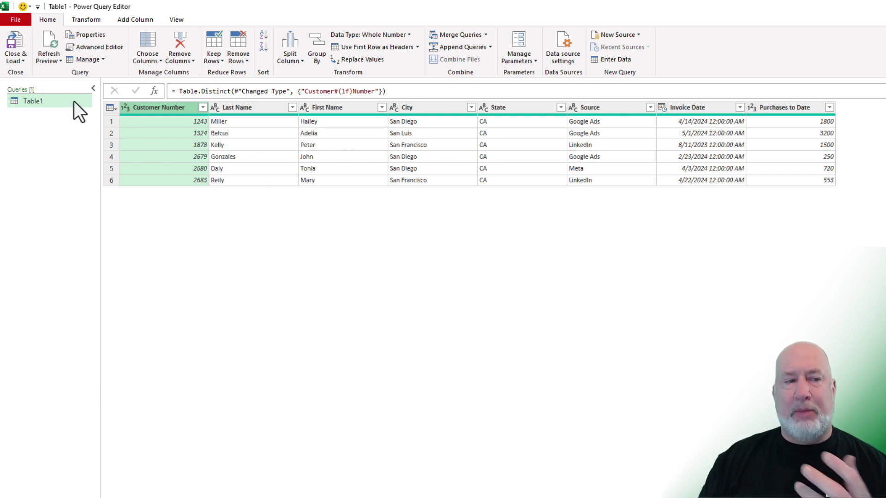
Step: Load the query results as a table on the existing worksheet at cell J1
{"action": "left_click", "coordinate": [21, 61]}
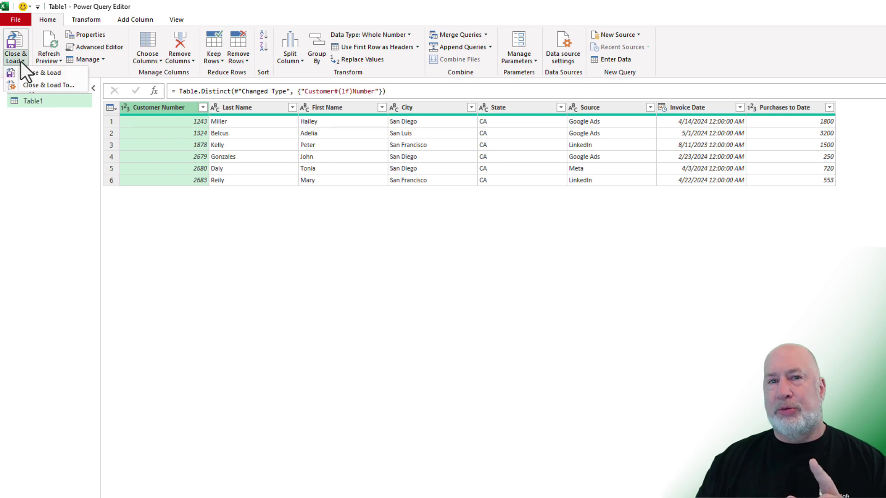
{"action": "left_click", "coordinate": [33, 86]}
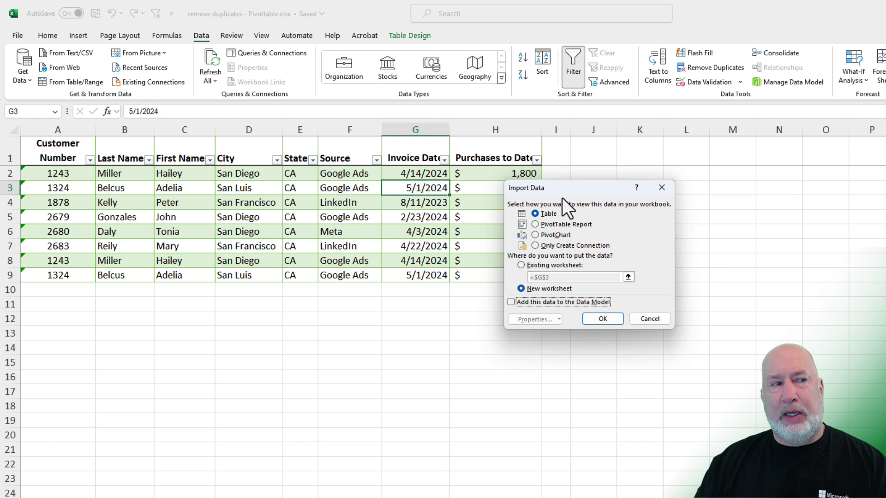
{"action": "left_click", "coordinate": [522, 266]}
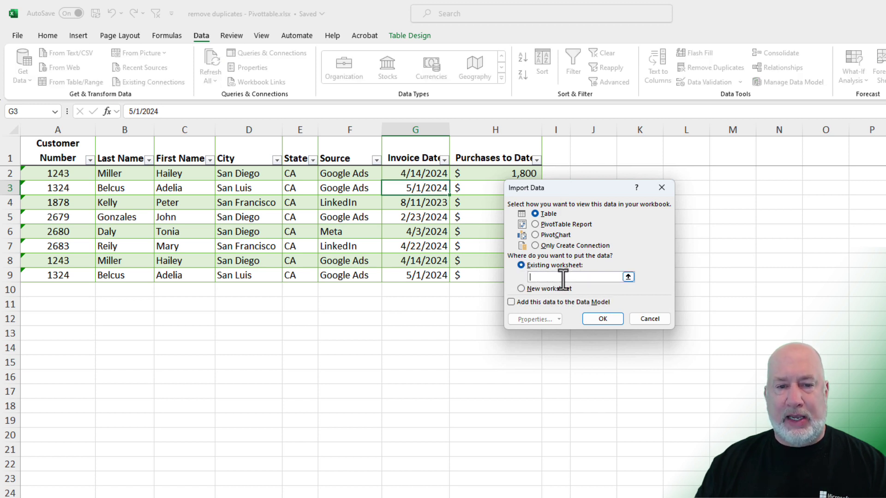
{"action": "left_click", "coordinate": [600, 157]}
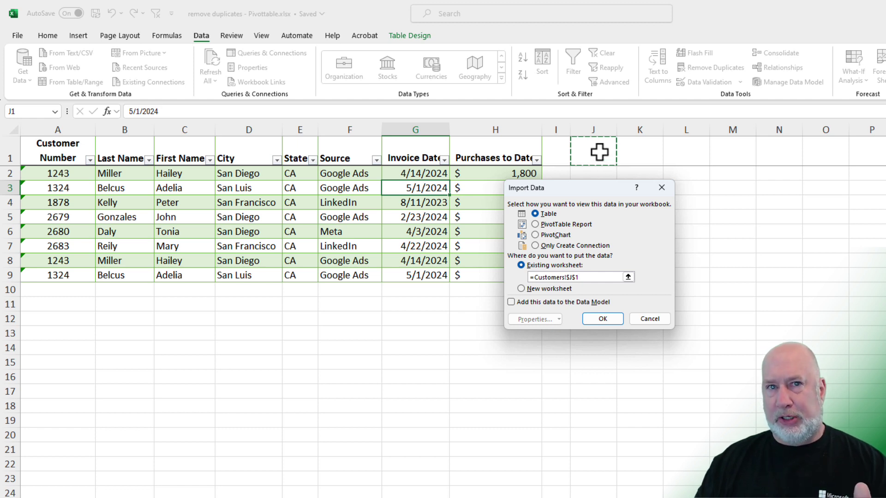
{"action": "left_click", "coordinate": [608, 320]}
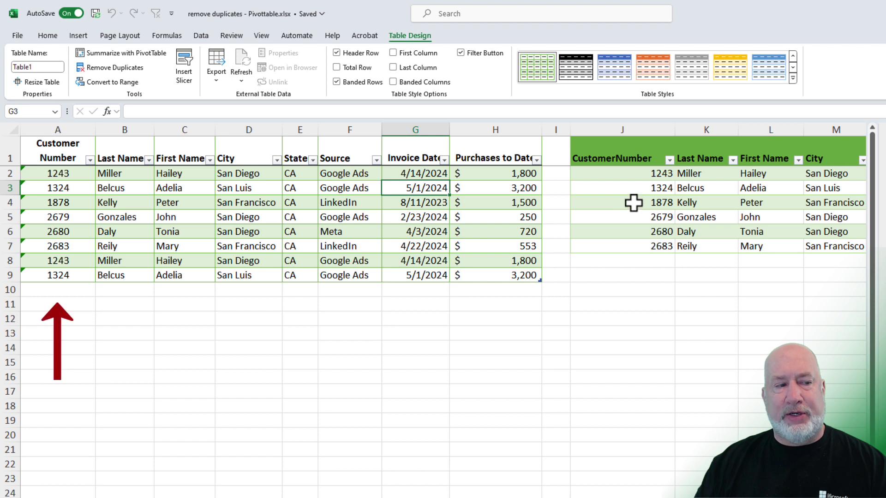
Step: Copy the two customer rows A5:H6 and paste them at A10
{"action": "left_click", "coordinate": [75, 292]}
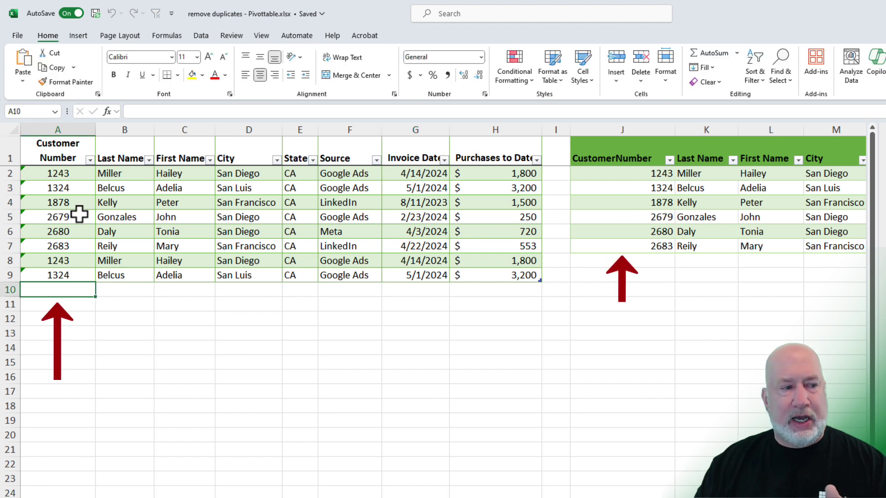
{"action": "left_click", "coordinate": [65, 216]}
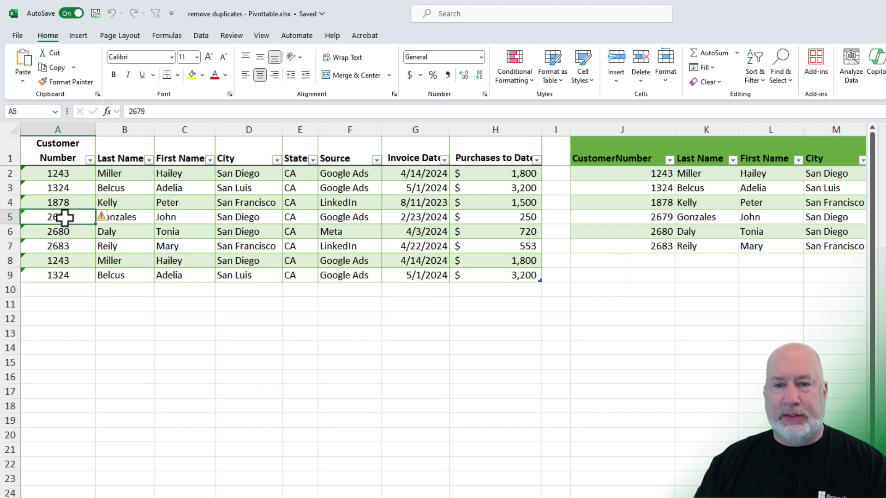
{"action": "left_click_drag", "start_coordinate": [64, 217], "coordinate": [452, 232]}
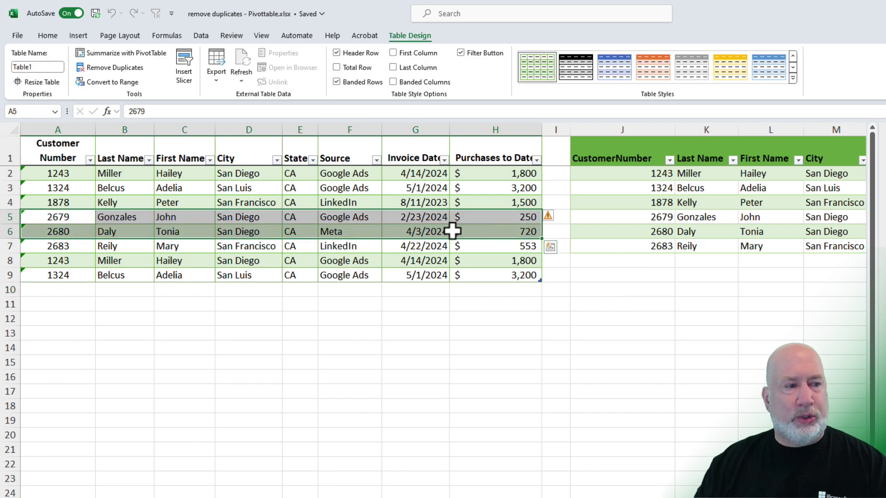
{"action": "right_click", "coordinate": [409, 225]}
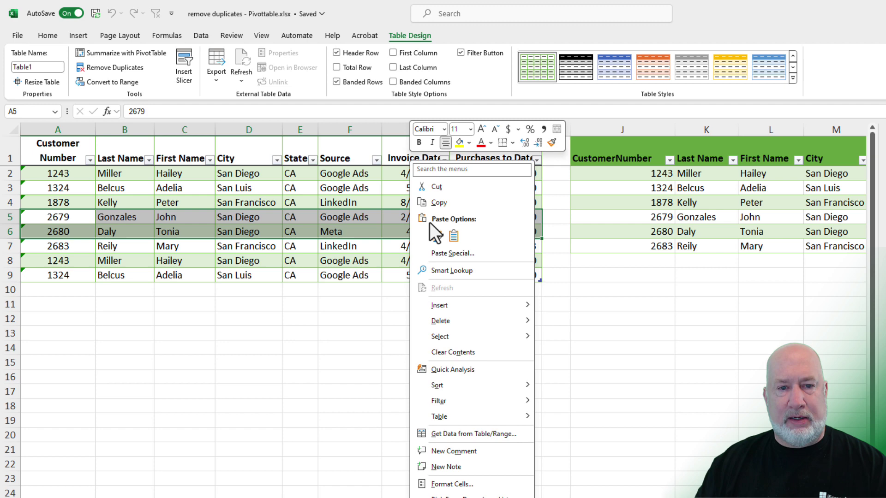
{"action": "left_click", "coordinate": [436, 203]}
{"action": "left_click", "coordinate": [92, 290]}
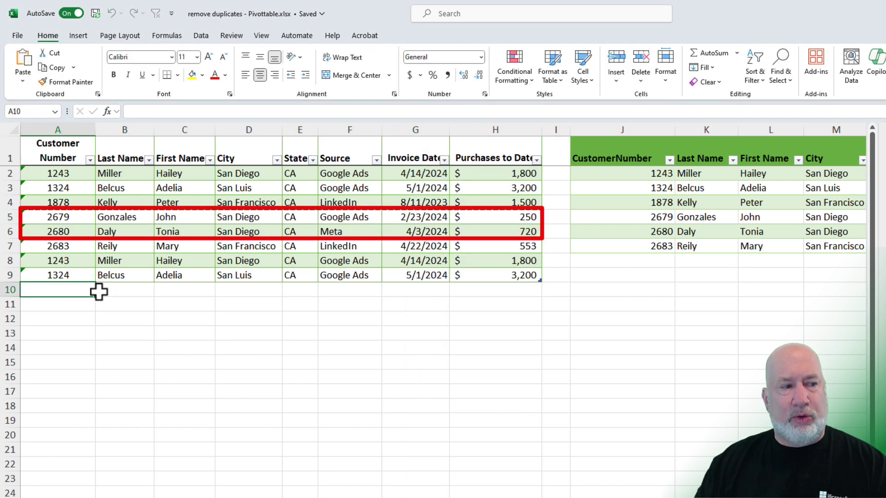
{"action": "key", "text": "ctrl+v"}
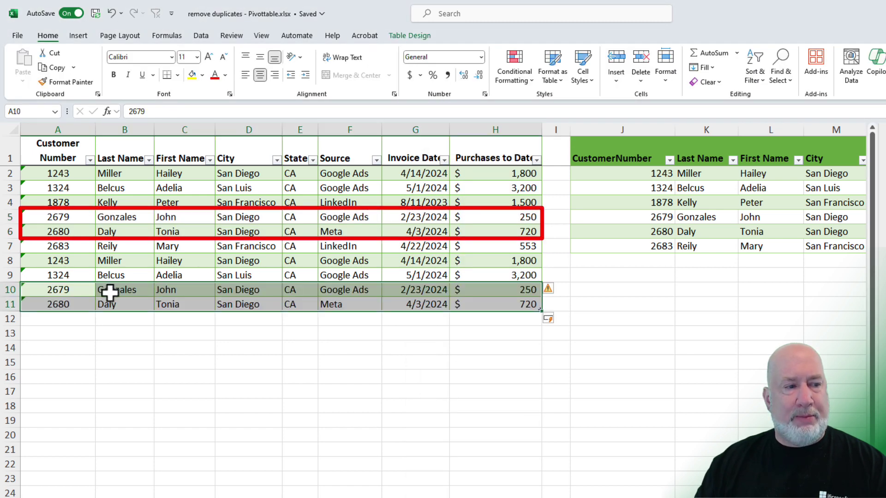
{"action": "left_click", "coordinate": [110, 291]}
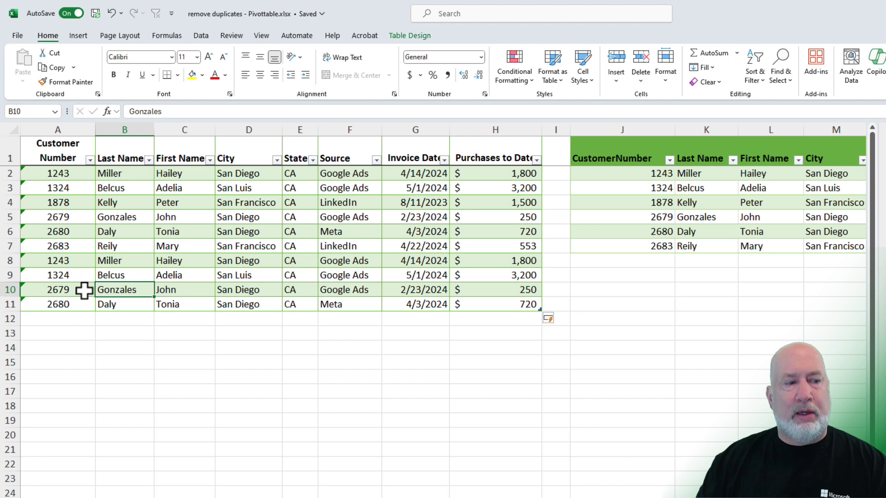
Step: Overwrite A11:C11 with a new customer number, last name and first name
{"action": "left_click", "coordinate": [62, 304]}
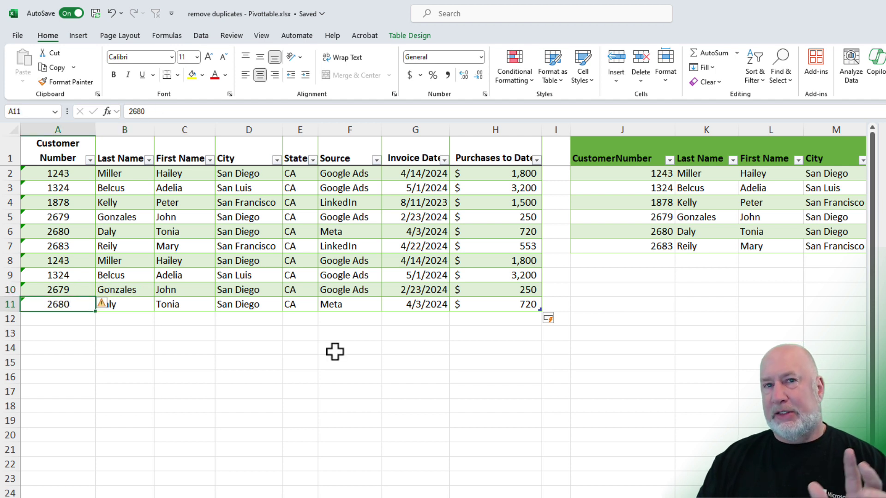
{"action": "type", "text": "4001"}
{"action": "key", "text": "Tab"}
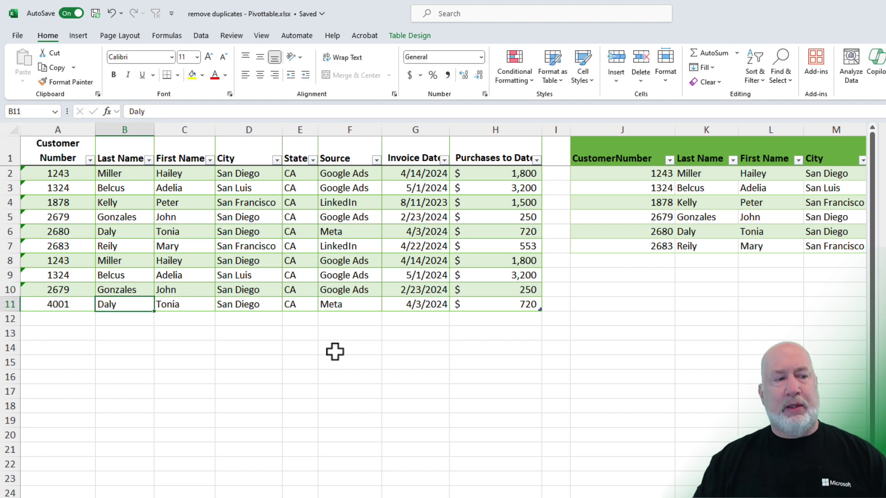
{"action": "type", "text": "Menard"}
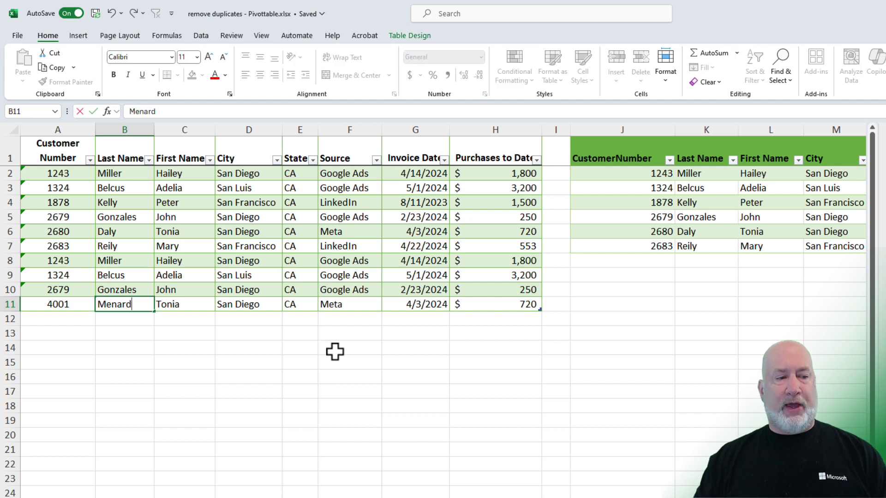
{"action": "key", "text": "Tab"}
{"action": "type", "text": "C"}
{"action": "key", "text": "Tab"}
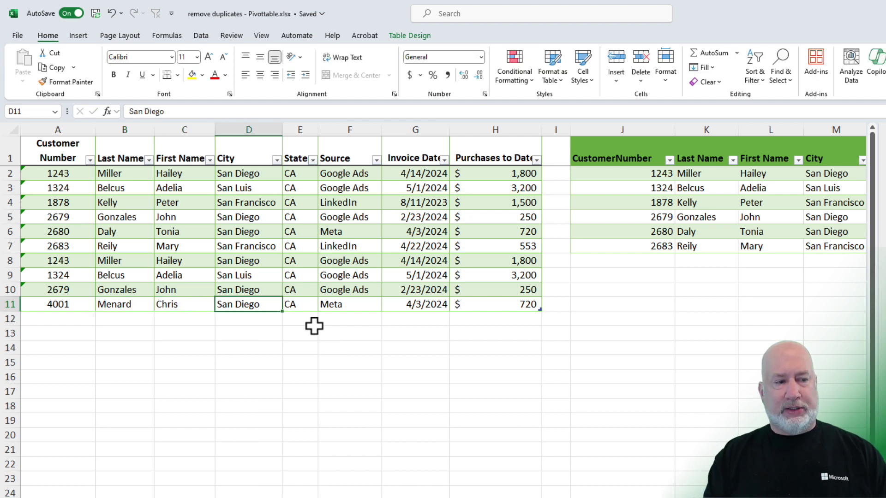
{"action": "left_click", "coordinate": [315, 304]}
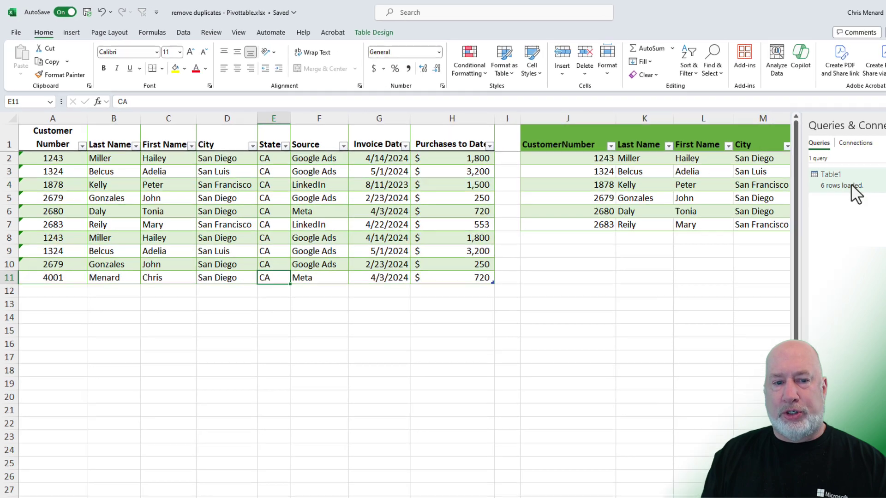
Step: Refresh the Table1 query, then compare the new and repeated entries against the J1 results
{"action": "right_click", "coordinate": [850, 185]}
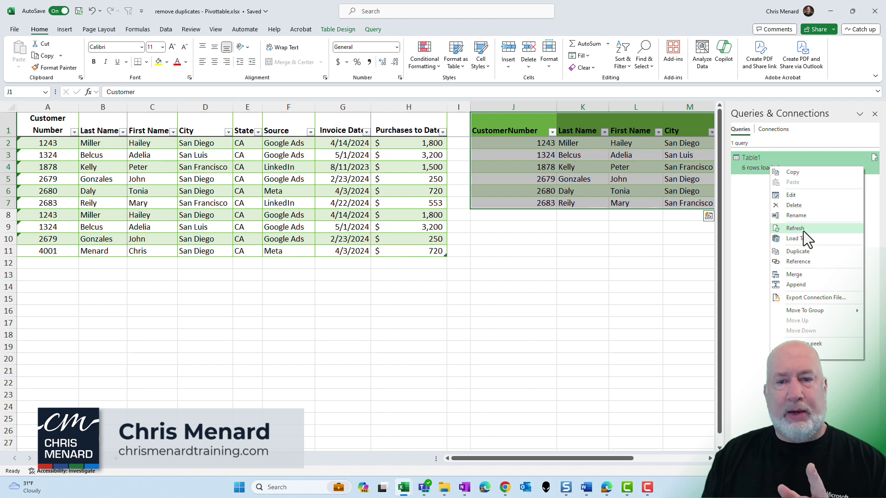
{"action": "left_click", "coordinate": [804, 231]}
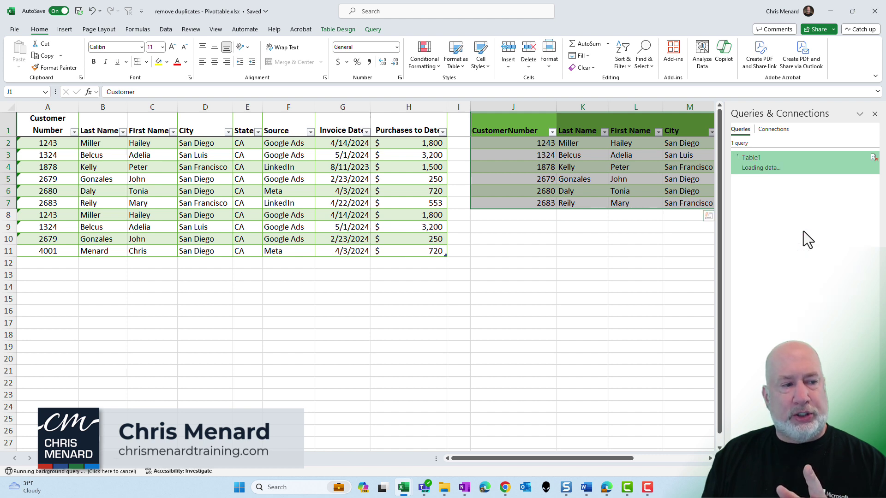
{"action": "left_click", "coordinate": [527, 218]}
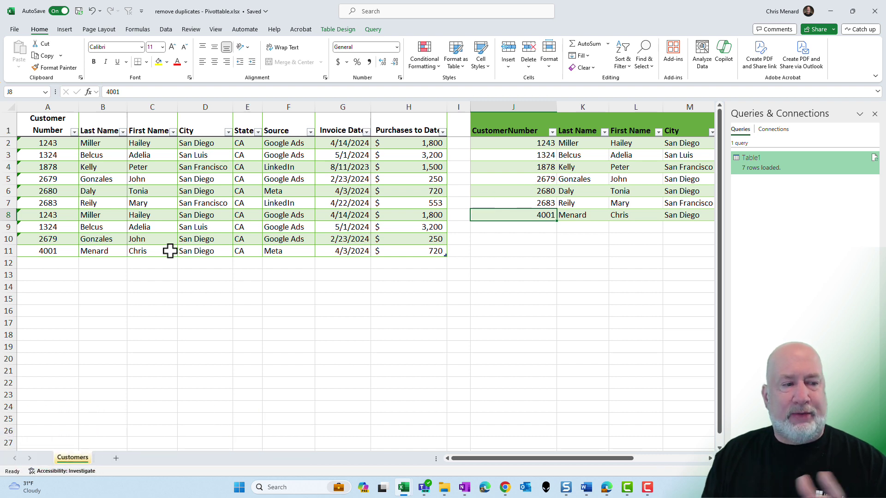
{"action": "left_click", "coordinate": [53, 239]}
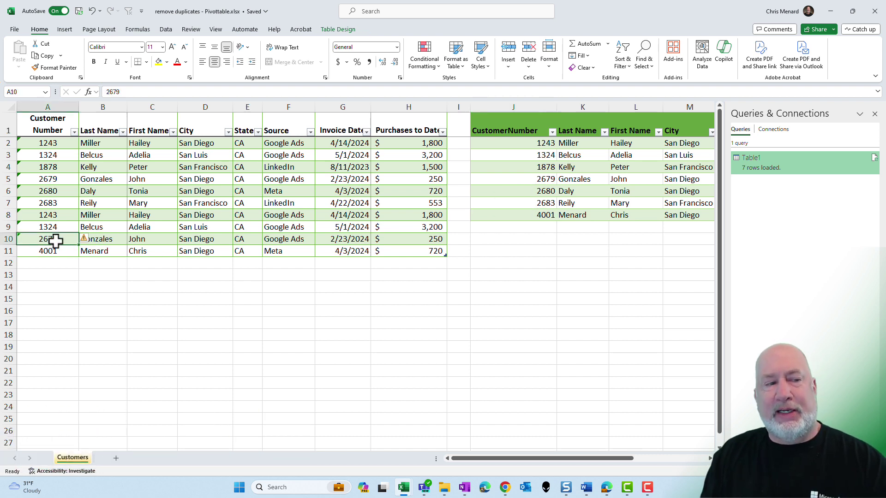
{"action": "left_click", "coordinate": [530, 180]}
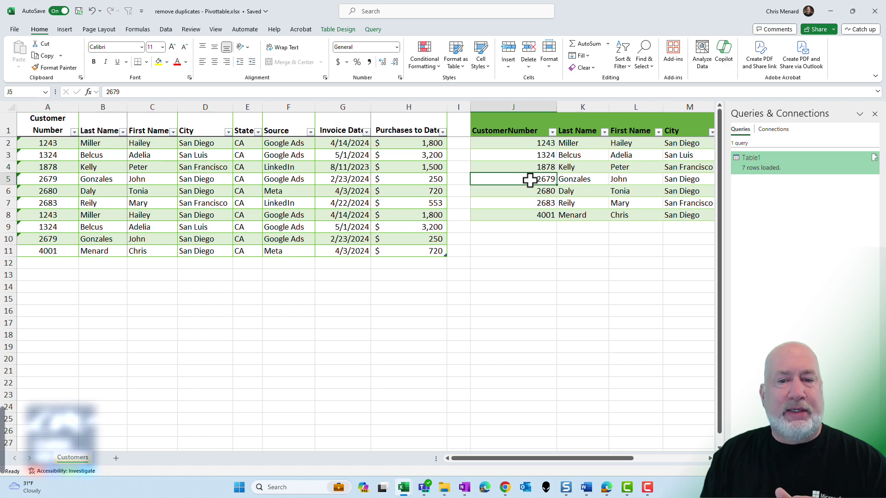